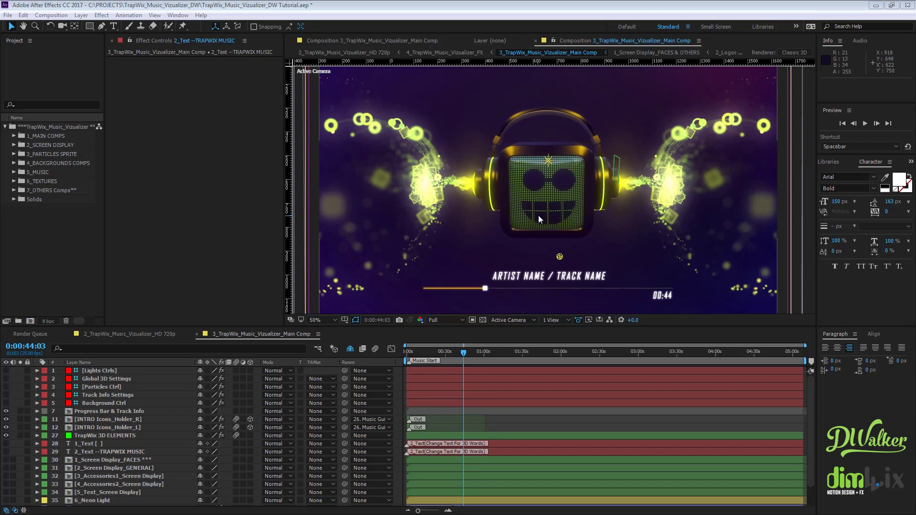
# - Hide the TrapWix 3D ELEMENTS layer and turn off PARTICLE 4 in the Particles Ctrl layer
pyautogui.click(106, 404)
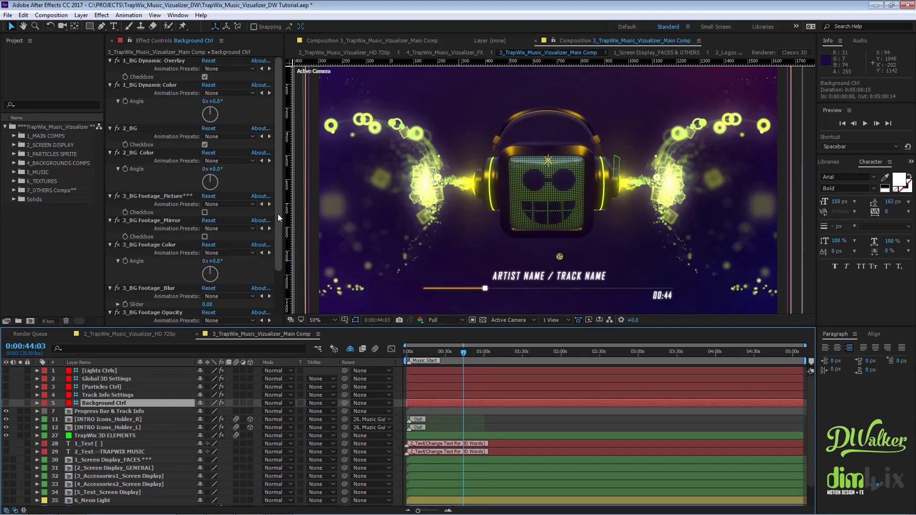
pyautogui.click(94, 436)
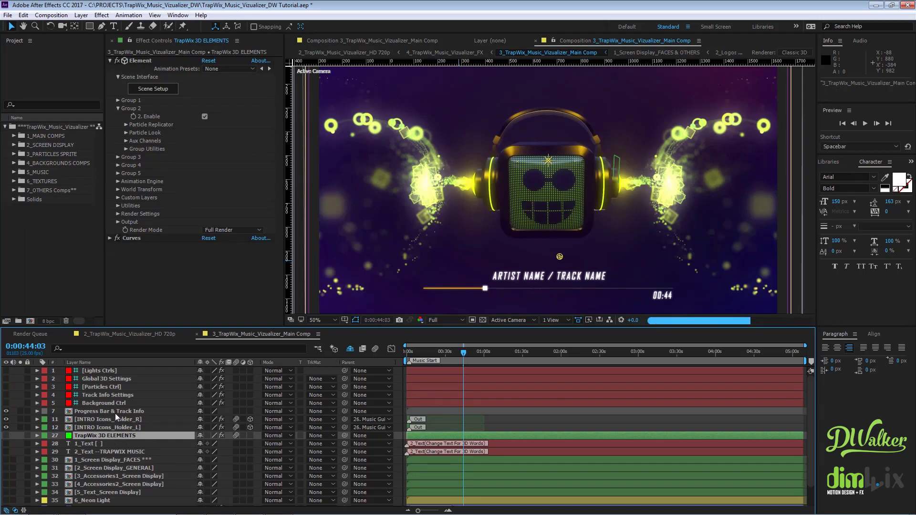
pyautogui.click(107, 387)
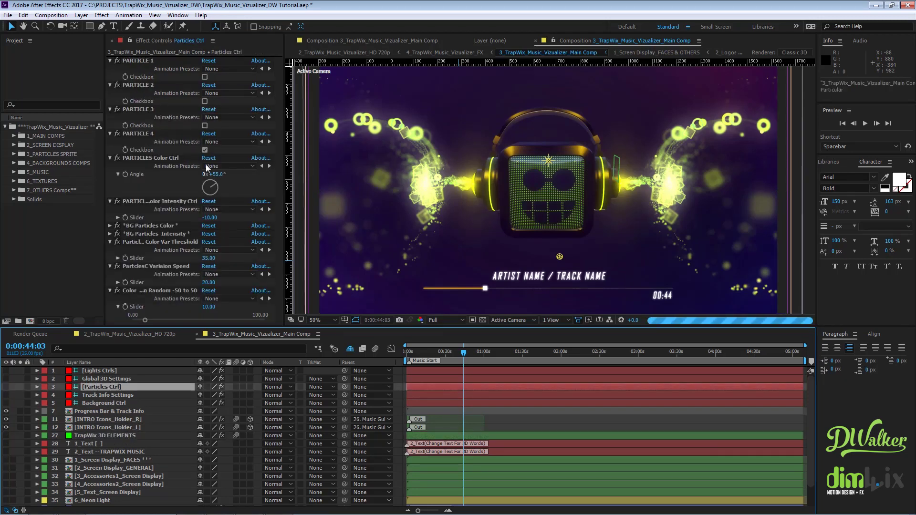
pyautogui.click(205, 150)
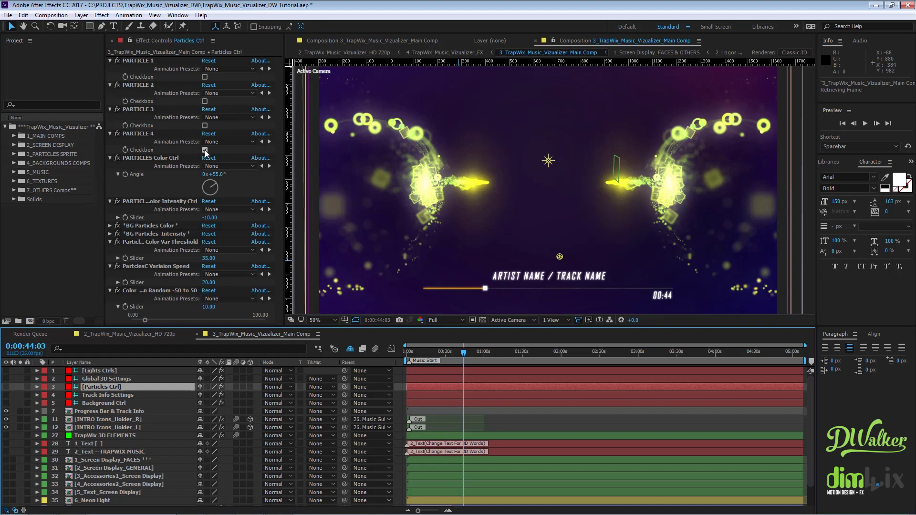
pyautogui.click(205, 150)
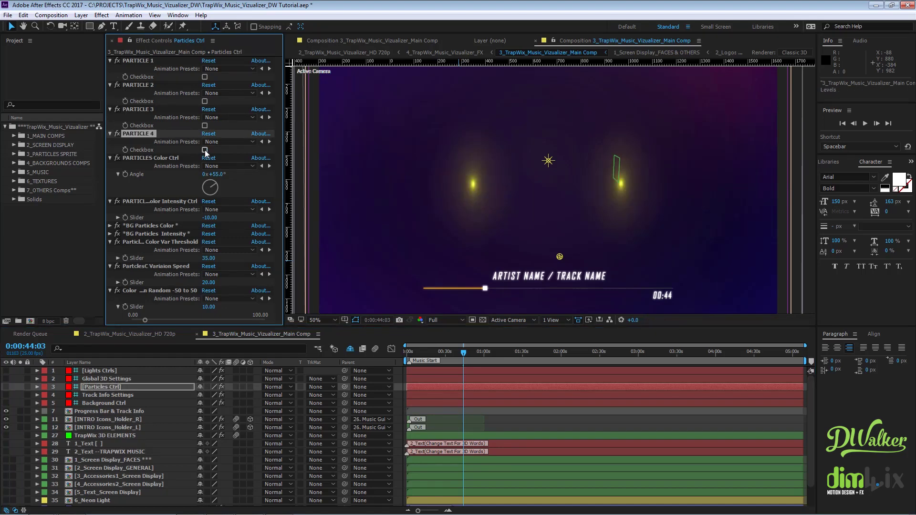
# - Turn on 4_BG Particles 1 in the Background Ctrl layer and preview the background at further points on the timeline
pyautogui.click(107, 403)
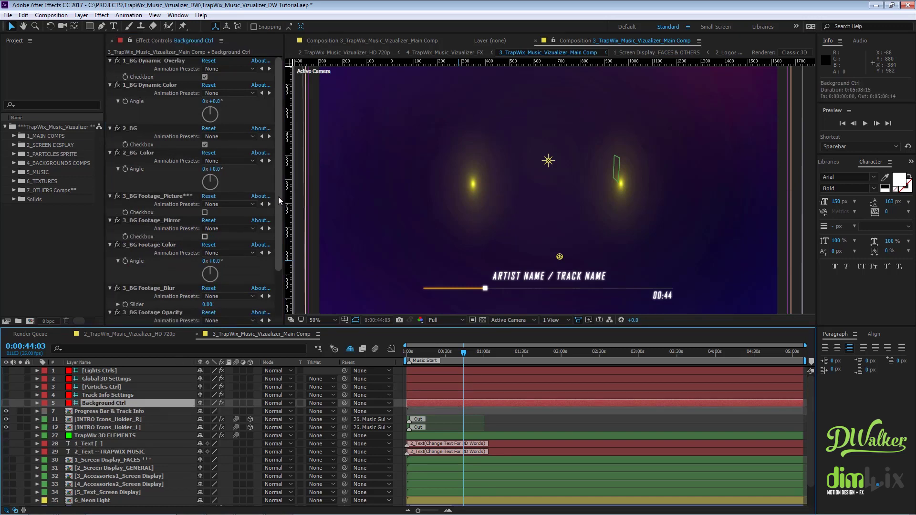
pyautogui.click(222, 84)
pyautogui.scroll(-3, 278, 290)
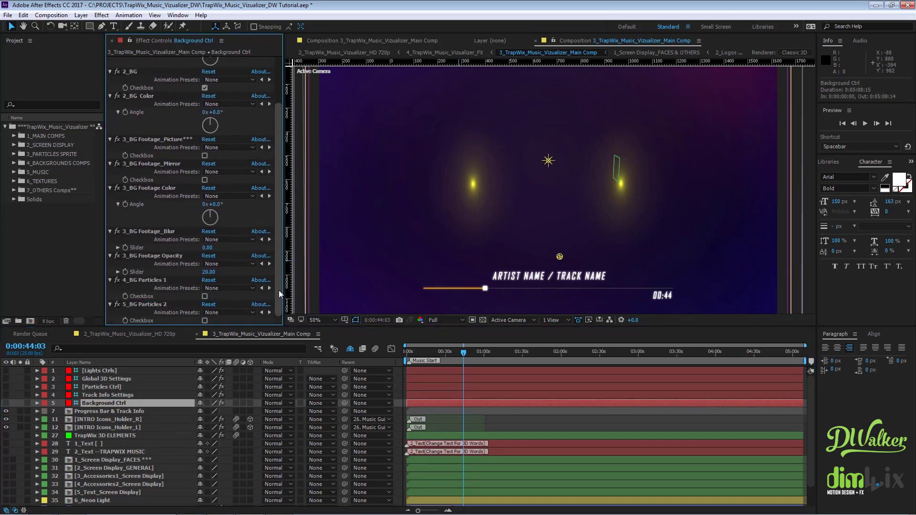
pyautogui.click(206, 297)
pyautogui.click(477, 352)
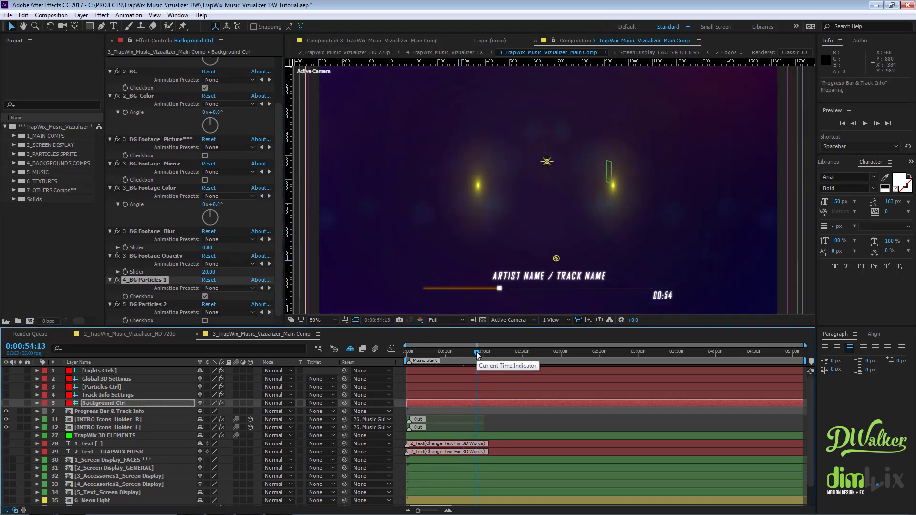
pyautogui.moveTo(476, 351); pyautogui.dragTo(495, 352)
# - Switch the background from 4_BG Particles 1 to 5_BG Particles 2 and preview it at several times, ending at 0:00:54:22
pyautogui.click(205, 296)
pyautogui.click(205, 321)
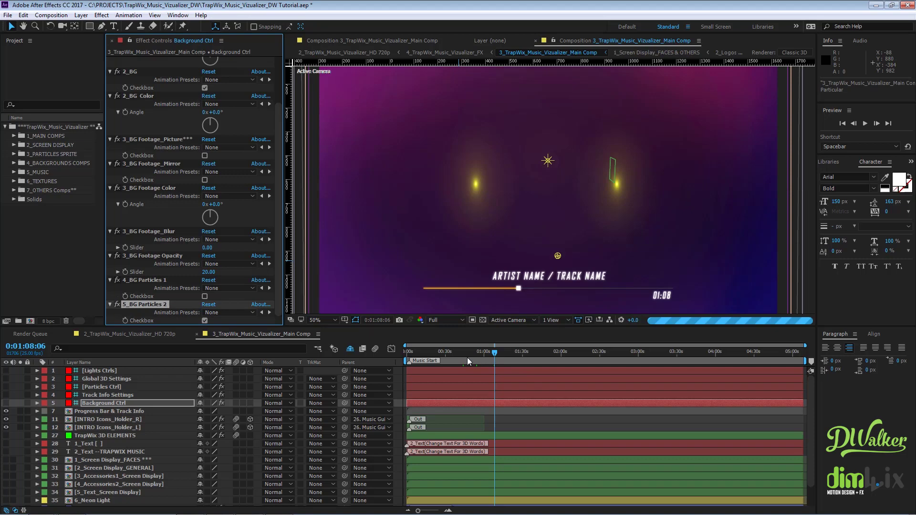
pyautogui.click(519, 357)
pyautogui.click(495, 358)
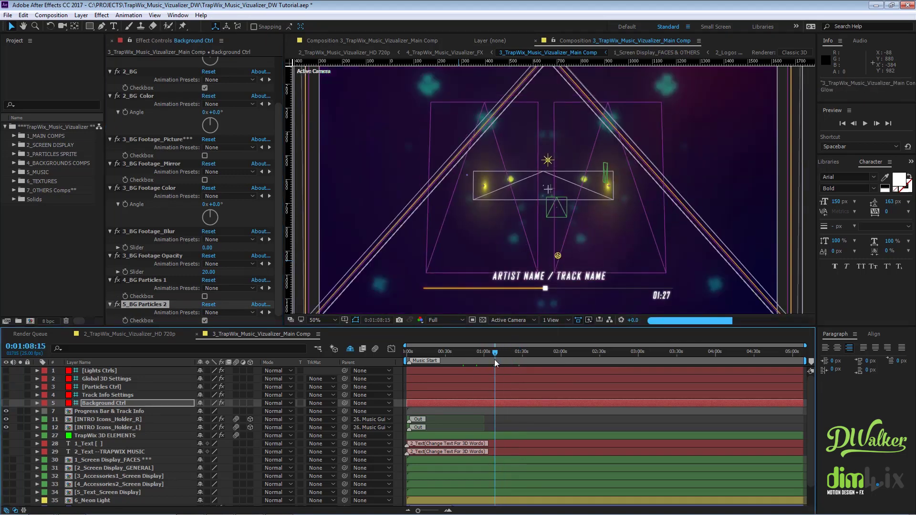
pyautogui.moveTo(495, 361)
pyautogui.mouseDown()
pyautogui.moveTo(465, 354)
pyautogui.moveTo(477, 356)
pyautogui.mouseUp()
# - Turn off 5_BG Particles 2 and turn on 3_BG Footage_Picture in the Background Ctrl effects
pyautogui.moveTo(277, 283); pyautogui.dragTo(277, 270)
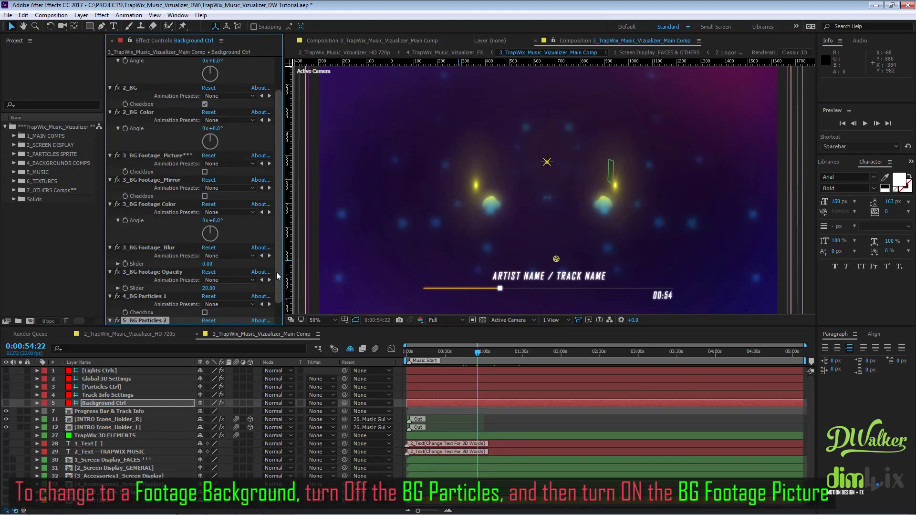
pyautogui.scroll(-1, 277, 276)
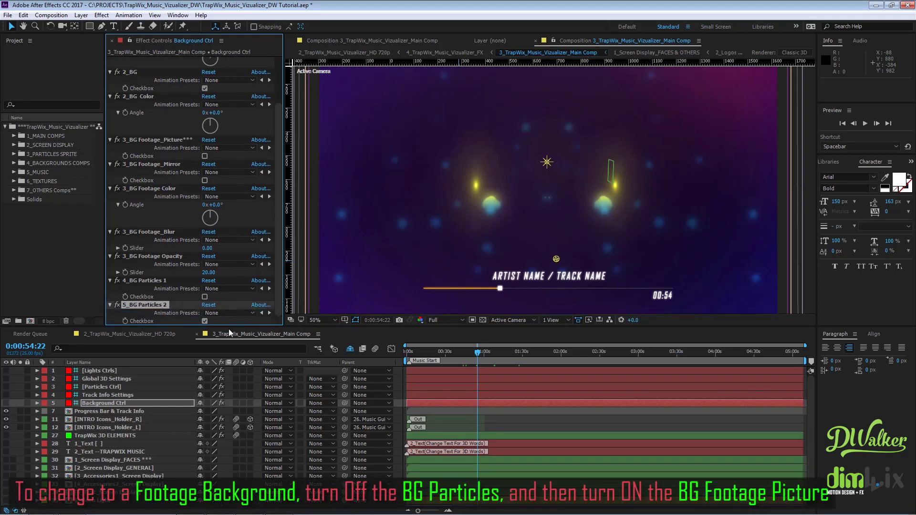
pyautogui.click(205, 321)
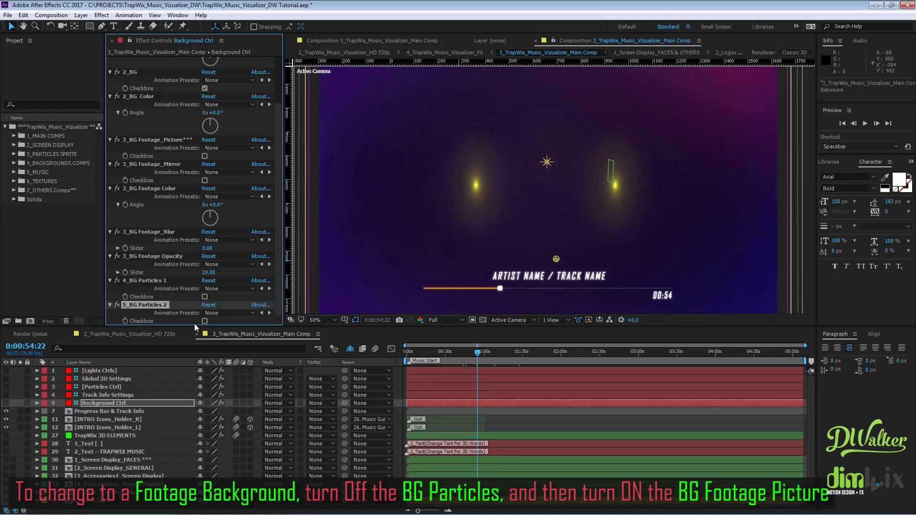
pyautogui.scroll(2, 276, 212)
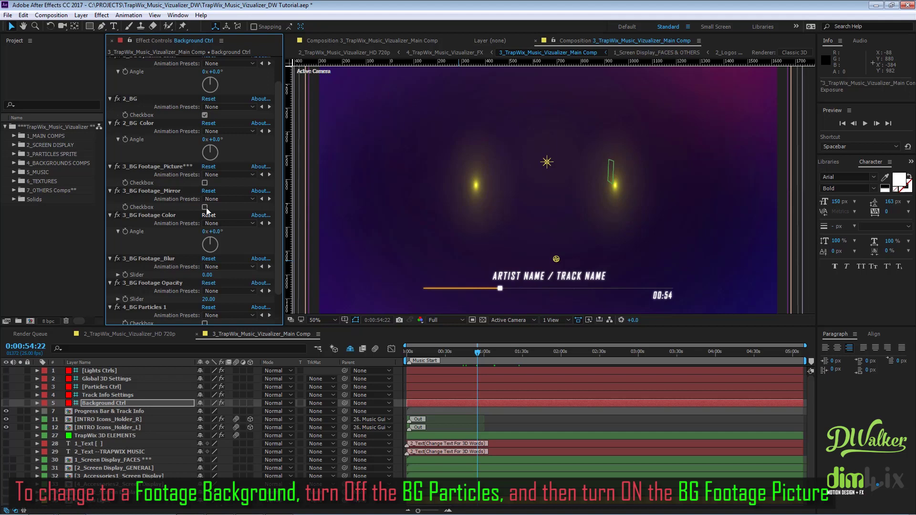
pyautogui.click(204, 183)
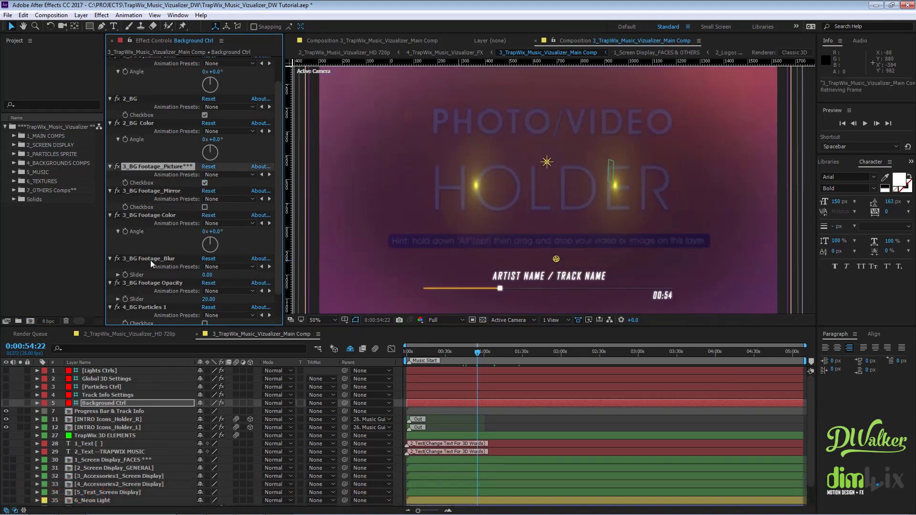
# - Open the BG_Footage composition from the 4_BACKGROUNDS COMPS folder
pyautogui.doubleClick(47, 163)
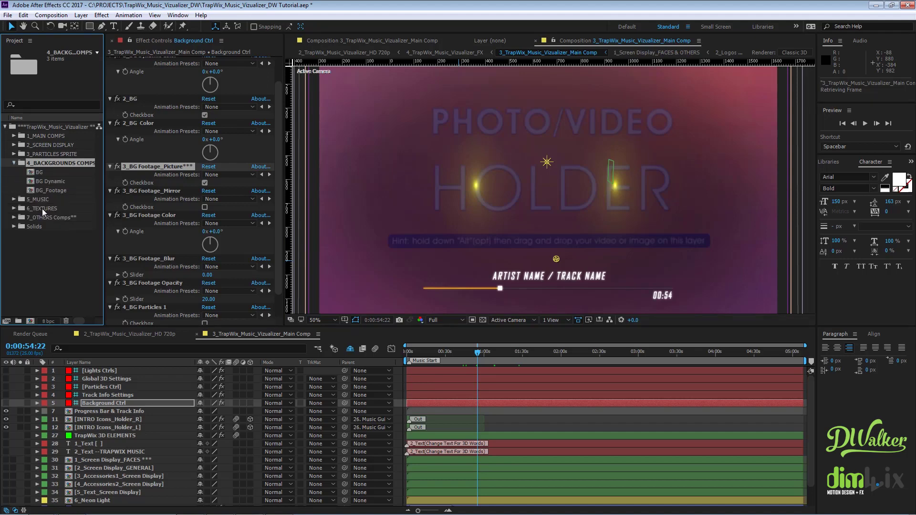
pyautogui.click(53, 190)
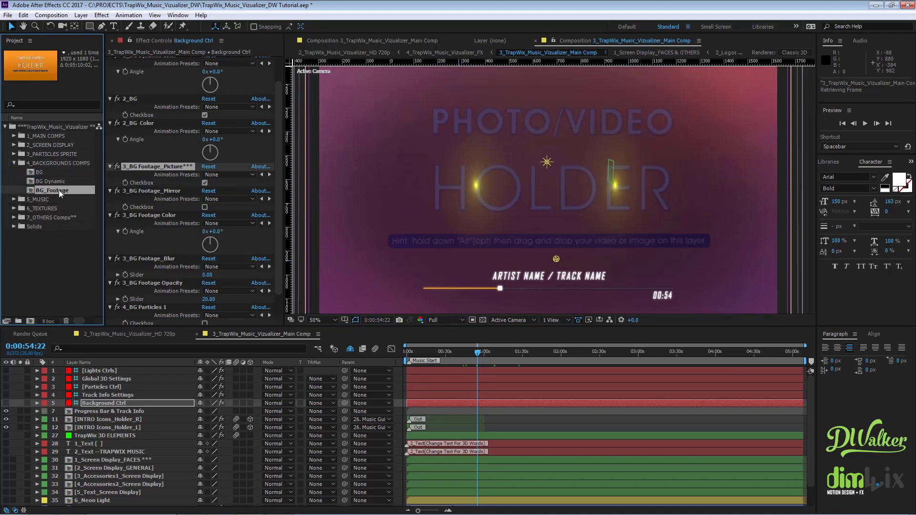
pyautogui.doubleClick(60, 190)
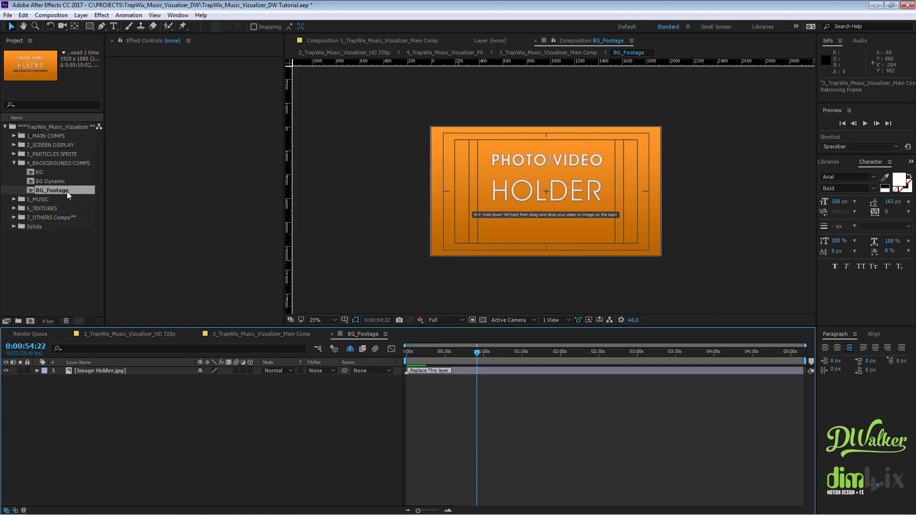
pyautogui.hotkey('ctrl', 'i')
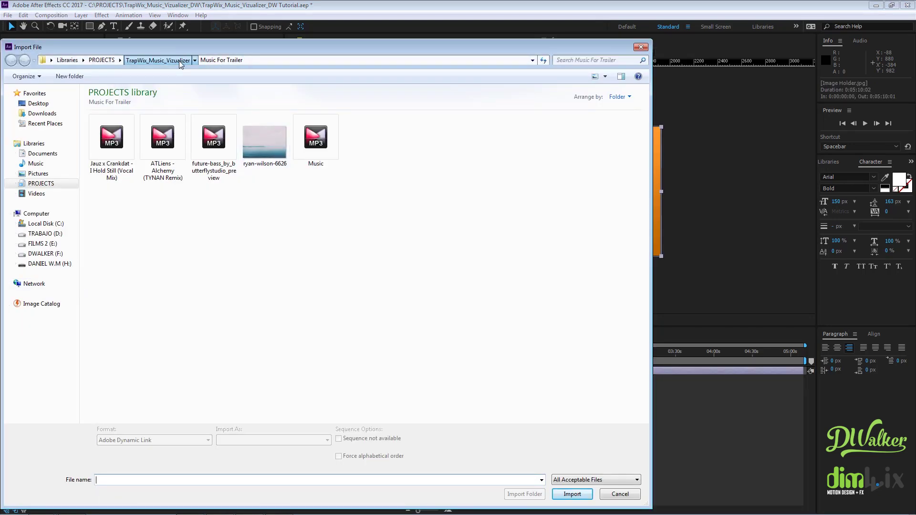
pyautogui.click(179, 62)
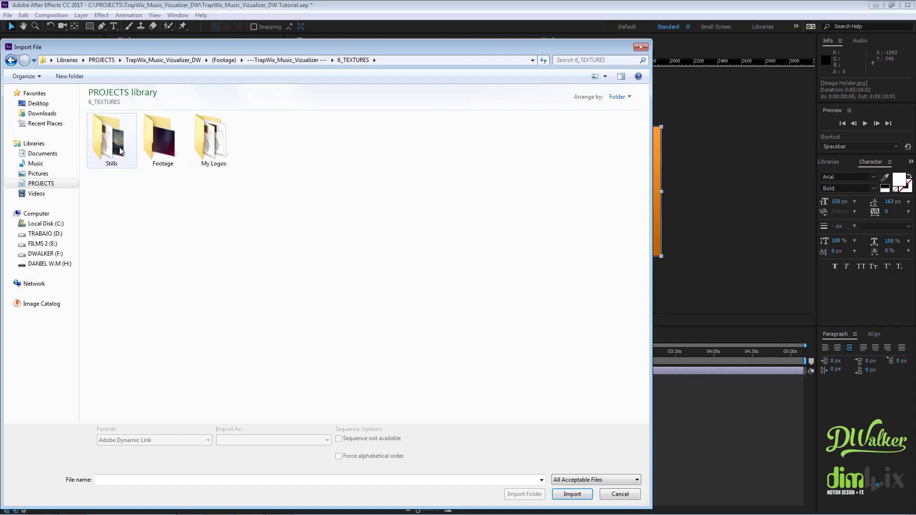
pyautogui.doubleClick(120, 150)
pyautogui.click(120, 158)
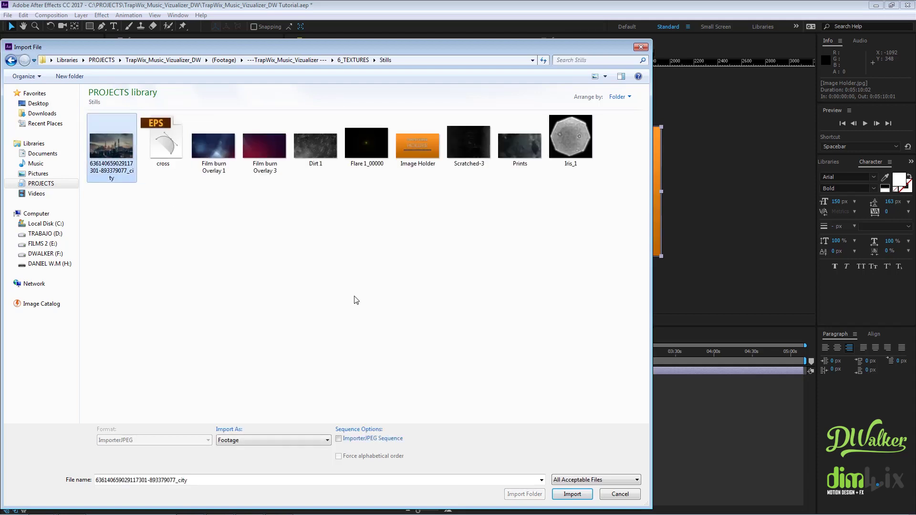
pyautogui.click(587, 495)
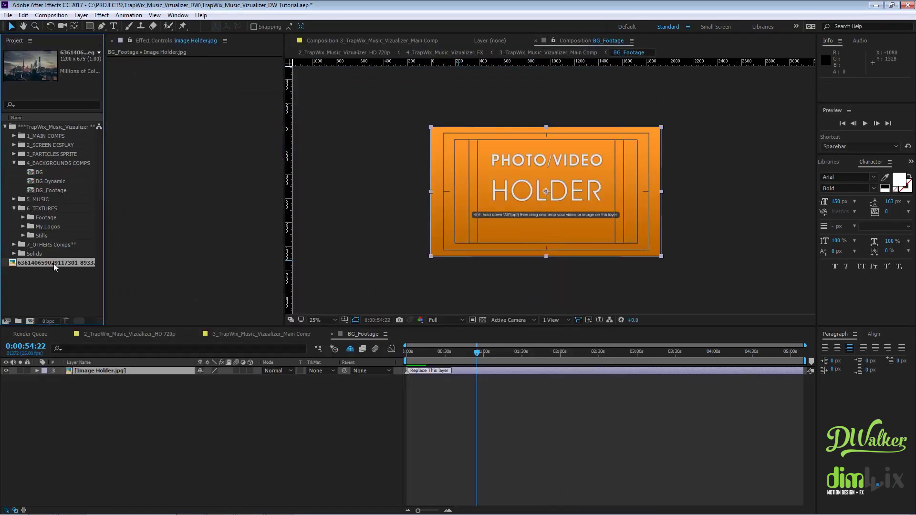
# - Replace the Image Holder.jpg layer with the imported city image and set its scale to 168%
pyautogui.moveTo(53, 262); pyautogui.dragTo(117, 370)
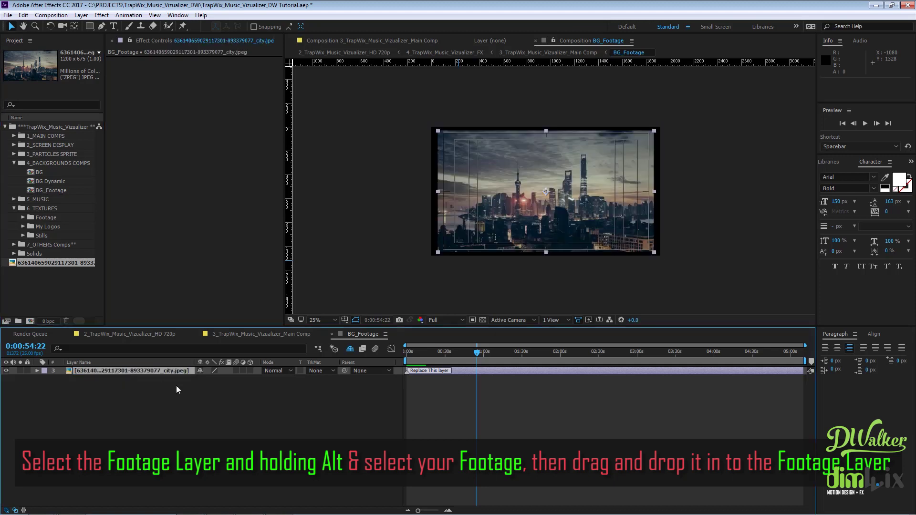
pyautogui.press('s')
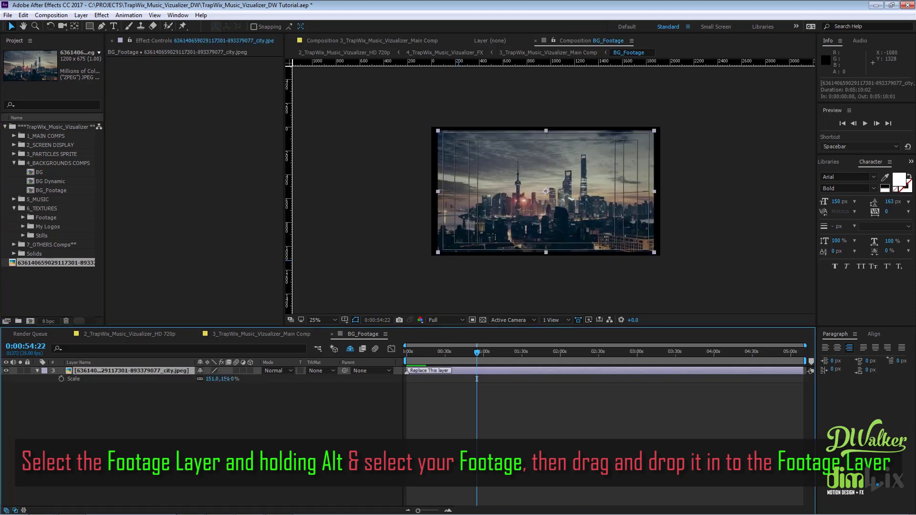
pyautogui.moveTo(228, 379); pyautogui.dragTo(233, 380)
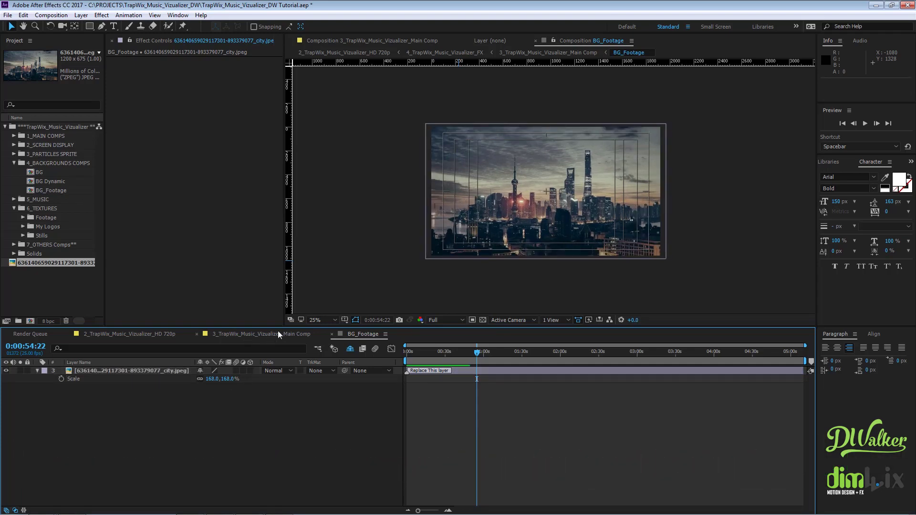
# - In 3_TrapWix_Music_Vizualizer_Main Comp, turn on 3_BG Footage_Mirror and set 3_BG Footage Color to 1x+66° on Background Ctrl
pyautogui.click(244, 333)
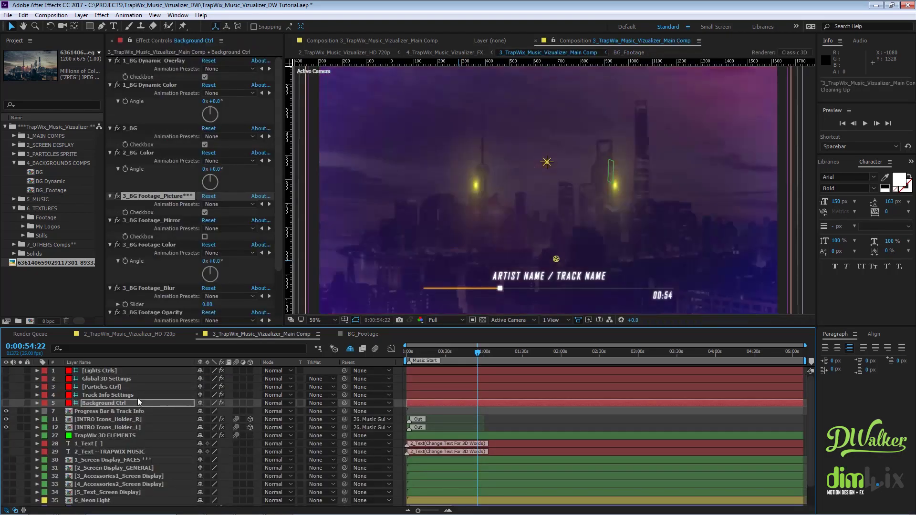
pyautogui.click(124, 402)
pyautogui.scroll(-2, 556, 218)
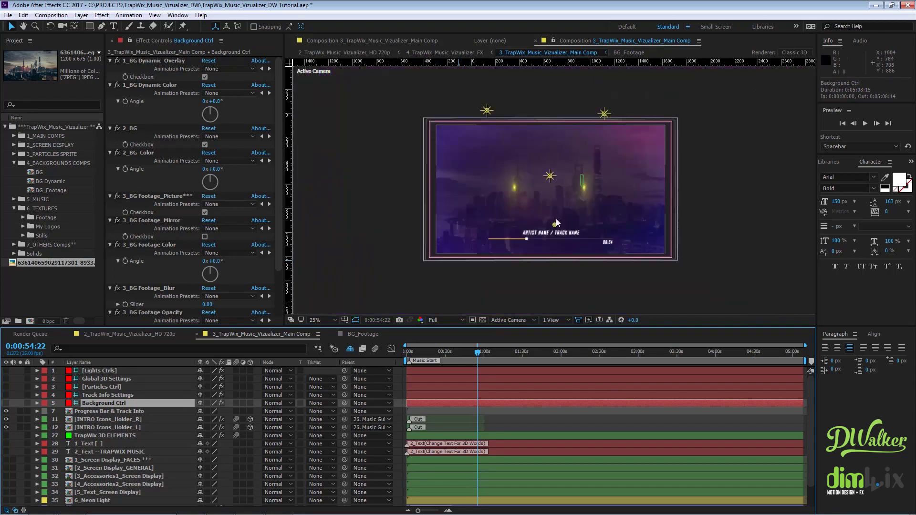
pyautogui.scroll(-1, 248, 241)
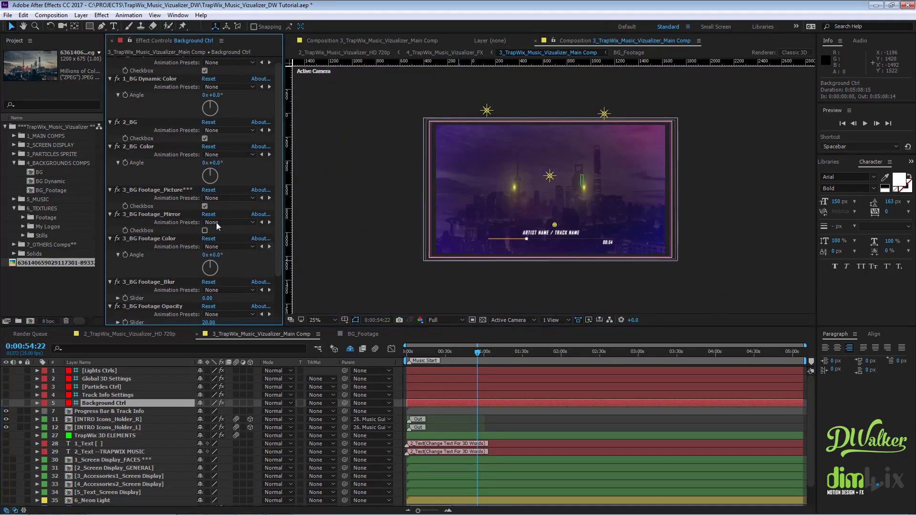
pyautogui.click(205, 231)
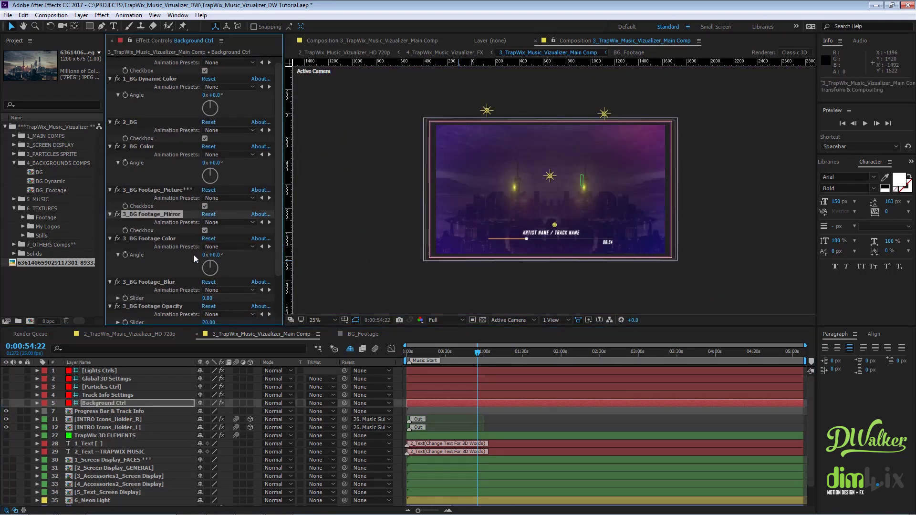
pyautogui.moveTo(212, 266); pyautogui.dragTo(215, 265)
# - Try a 3_BG Footage_Blur of 38 together with a higher 3_BG Footage Opacity
pyautogui.moveTo(208, 299); pyautogui.dragTo(224, 299)
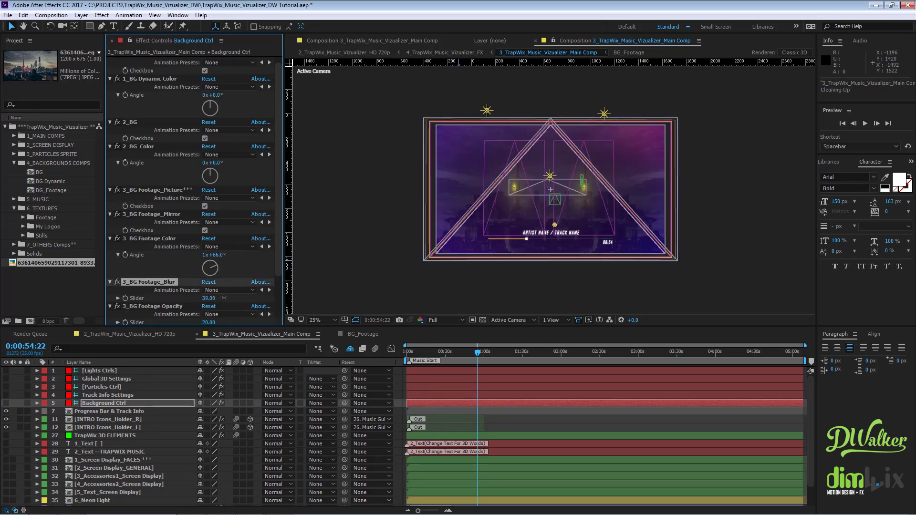
pyautogui.scroll(-2, 224, 299)
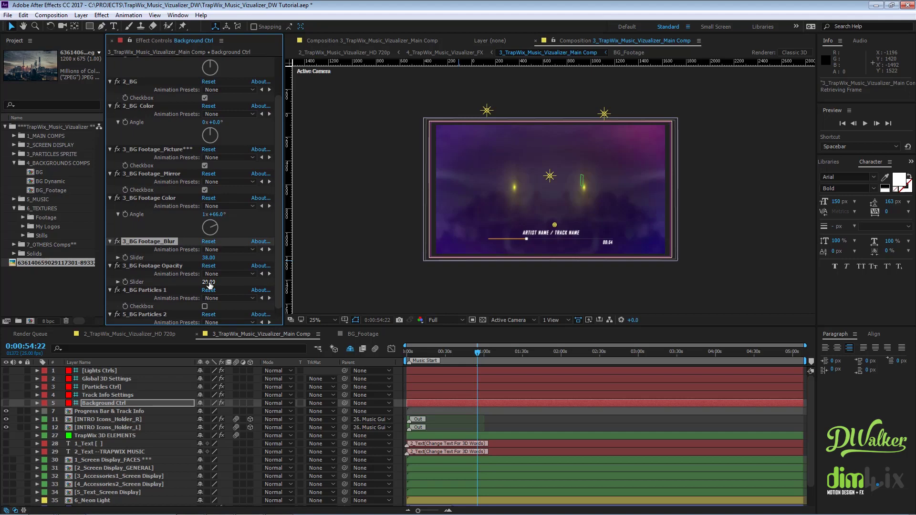
pyautogui.moveTo(212, 286)
pyautogui.mouseDown()
pyautogui.moveTo(222, 285)
pyautogui.moveTo(193, 286)
pyautogui.moveTo(228, 282)
pyautogui.moveTo(219, 286)
pyautogui.mouseUp()
# - Undo the background footage opacity and blur changes
pyautogui.hotkey('ctrl', 'z')
pyautogui.hotkey('ctrl', 'z')
pyautogui.hotkey('ctrl', 'z')
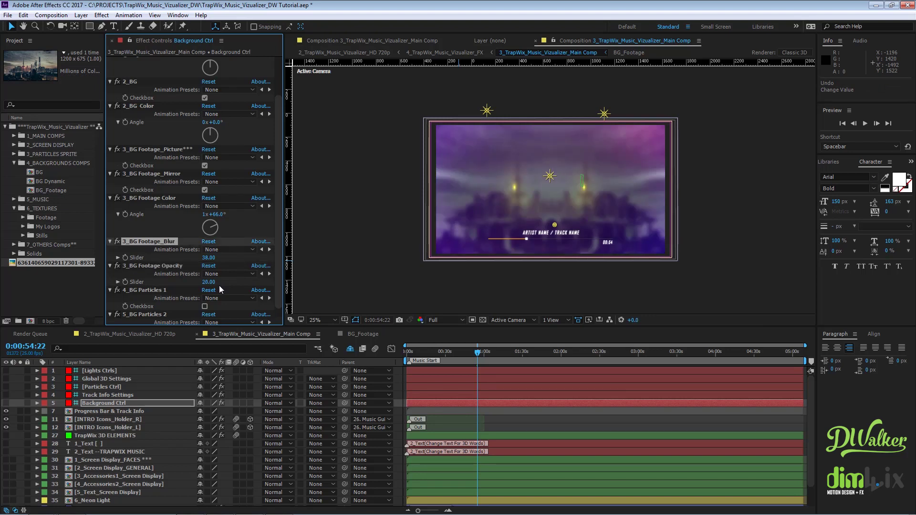
pyautogui.hotkey('ctrl', 'z')
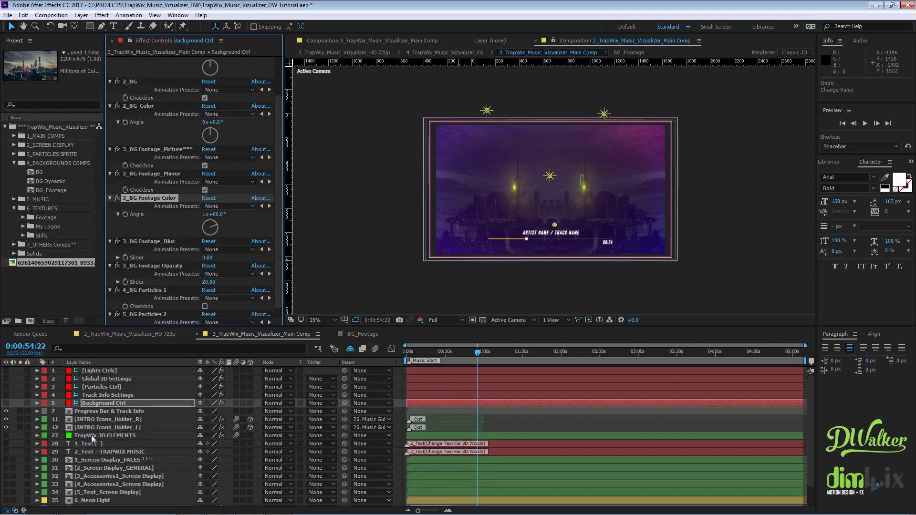
# - Try showing the TrapWix 3D ELEMENTS layer together with PARTICLE 4 enabled in Particles Ctrl
pyautogui.click(6, 435)
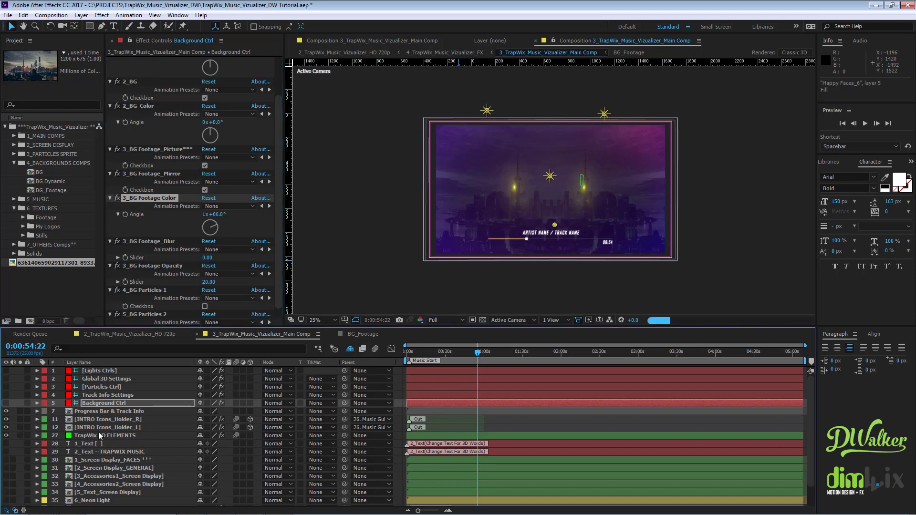
pyautogui.click(109, 388)
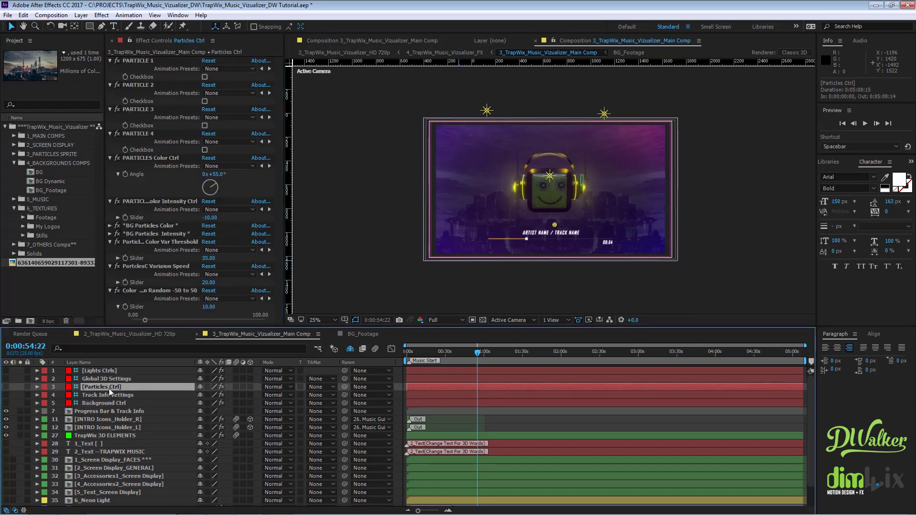
pyautogui.click(204, 150)
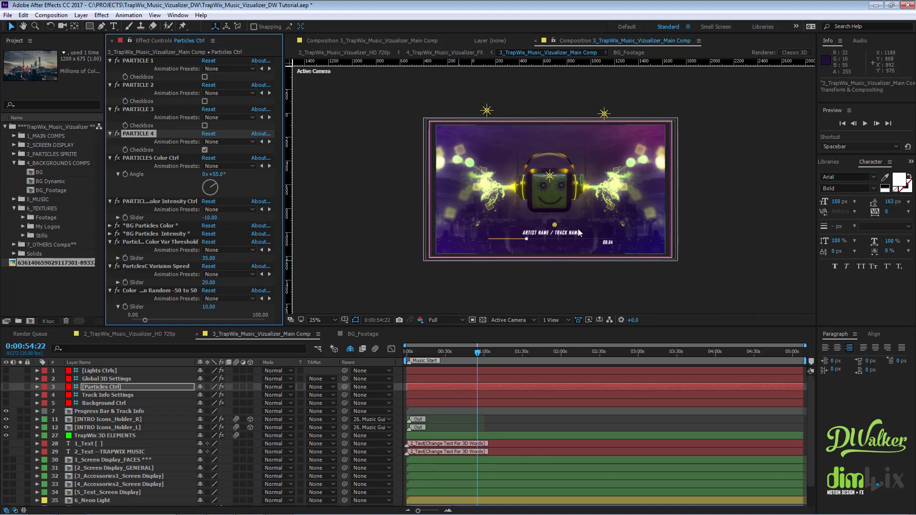
# - Bring up the effect controls of Track Info Settings and widen their area so the full control names are readable
pyautogui.click(130, 395)
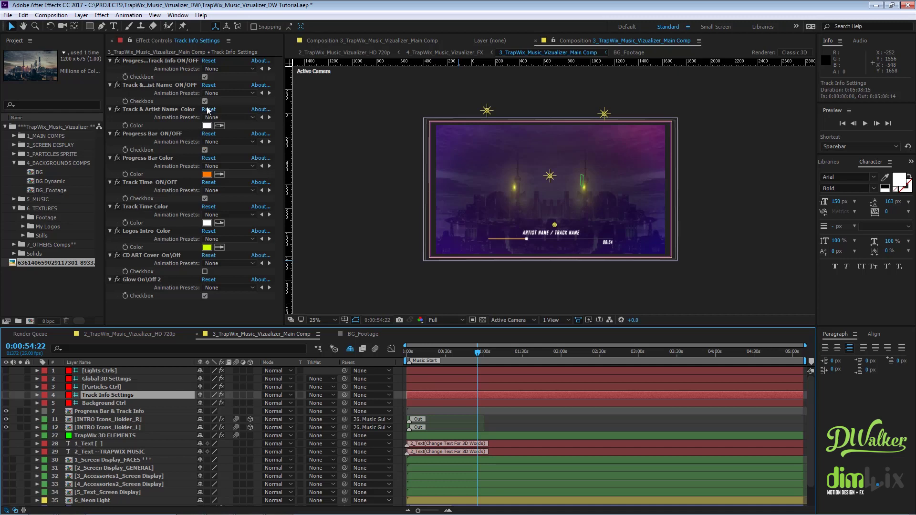
pyautogui.click(205, 77)
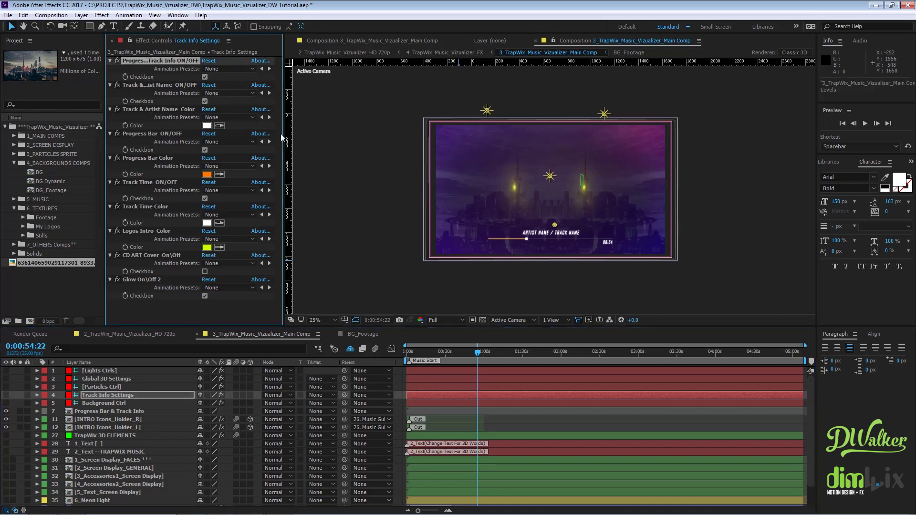
pyautogui.moveTo(284, 136); pyautogui.dragTo(438, 139)
pyautogui.moveTo(159, 210); pyautogui.dragTo(121, 215)
pyautogui.moveTo(438, 177); pyautogui.dragTo(400, 169)
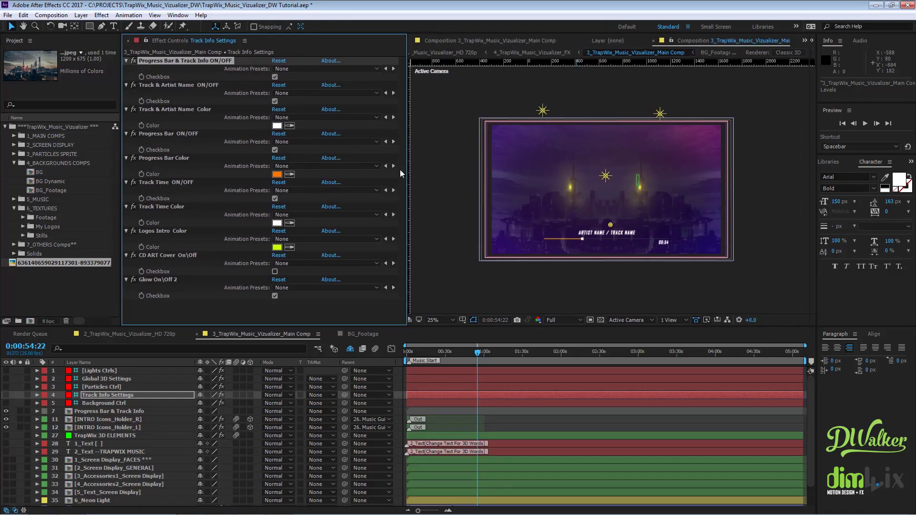
# - Toggle Progress Bar & Track Info and Track & Artist Name off and back on in Track Info Settings
pyautogui.click(272, 76)
pyautogui.click(272, 77)
pyautogui.click(272, 101)
pyautogui.click(272, 101)
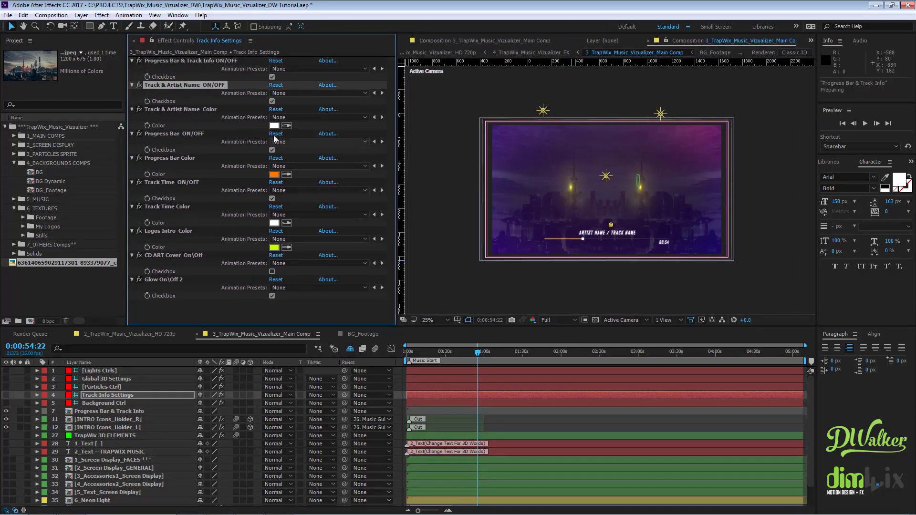
# - Try red as the Track & Artist Name Color in Track Info Settings
pyautogui.click(274, 125)
pyautogui.moveTo(659, 306); pyautogui.dragTo(726, 285)
pyautogui.click(760, 293)
# - Toggle the progress bar and track time off and on, and open Track Time Color without changing it
pyautogui.click(275, 152)
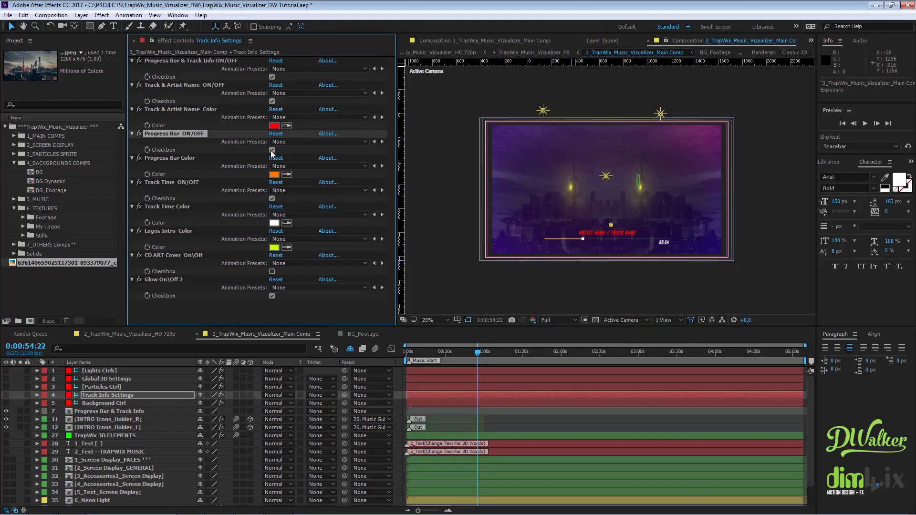
pyautogui.click(272, 101)
pyautogui.click(272, 101)
pyautogui.click(272, 198)
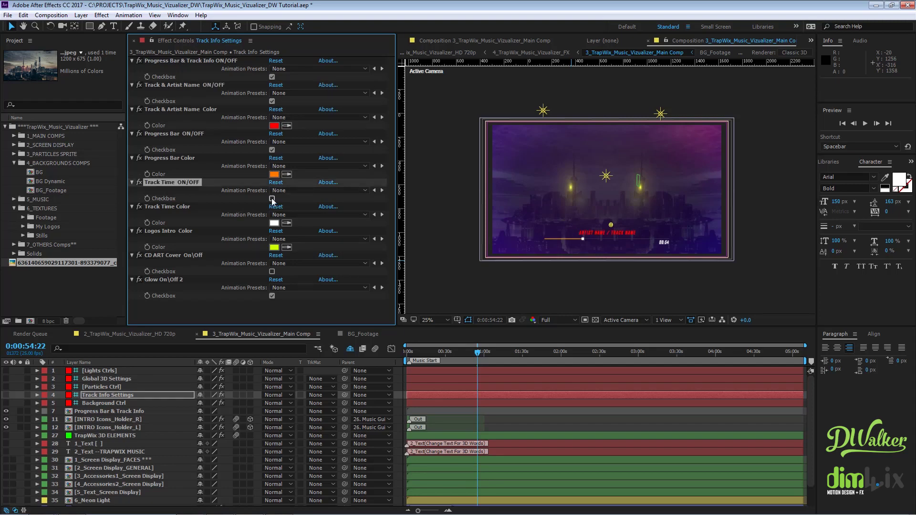
pyautogui.click(272, 198)
pyautogui.click(274, 223)
pyautogui.click(759, 307)
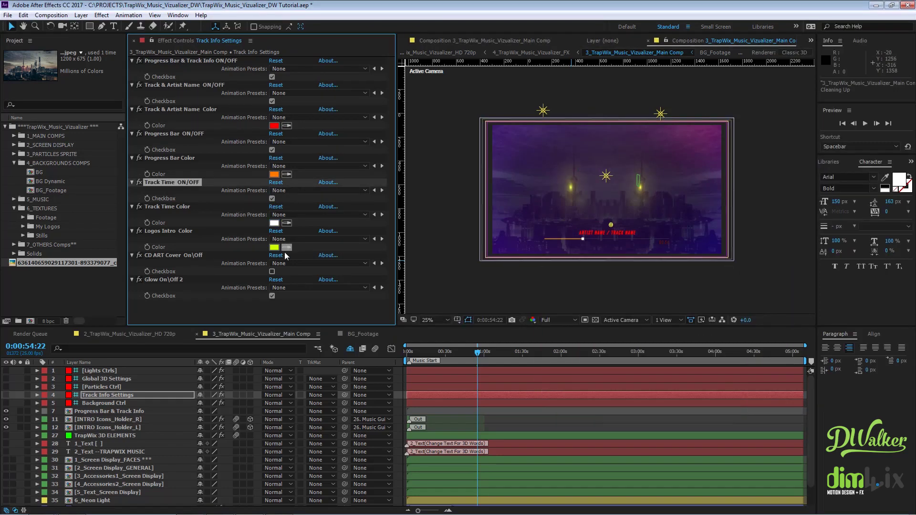
# - Change Logos Intro Color to golden yellow and turn on CD ART Cover in Track Info Settings
pyautogui.click(274, 248)
pyautogui.click(760, 308)
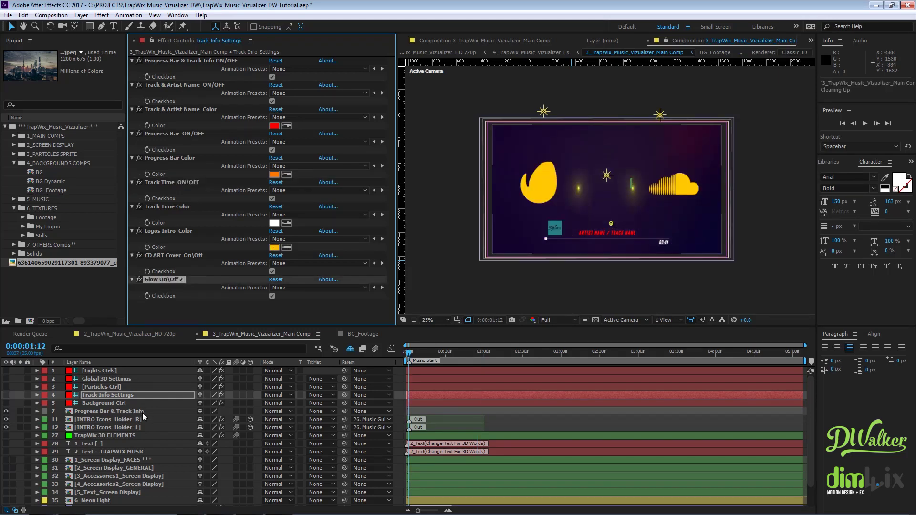
# - Open the Progress Bar & Track Info comp and replace the artist name / track name text with "TrapWix / Dwalker"
pyautogui.click(122, 412)
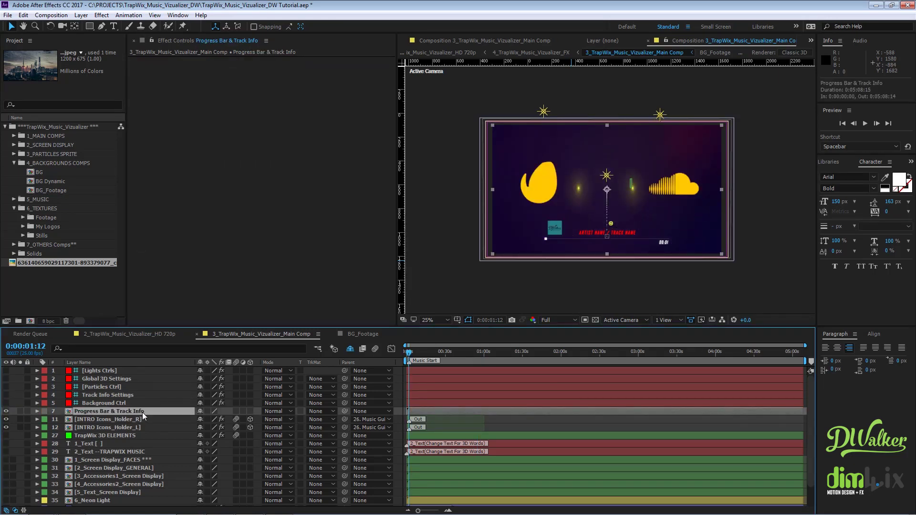
pyautogui.doubleClick(142, 413)
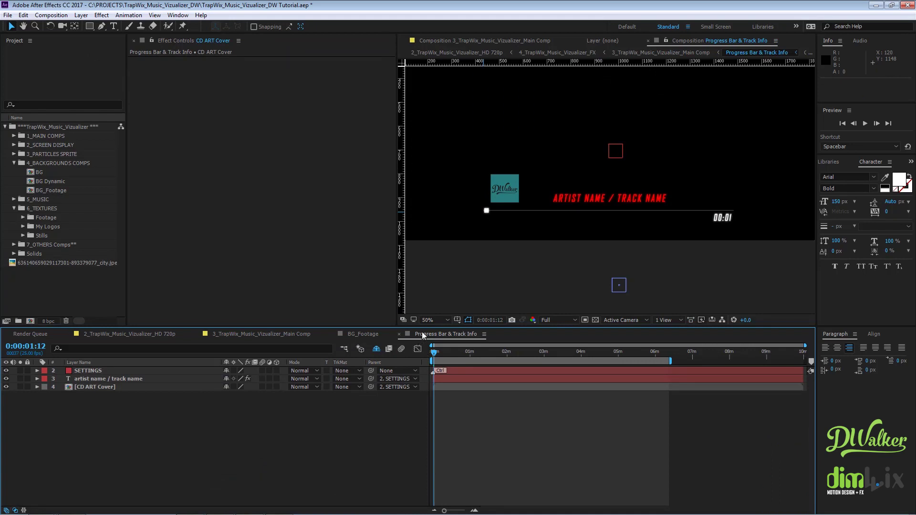
pyautogui.click(117, 378)
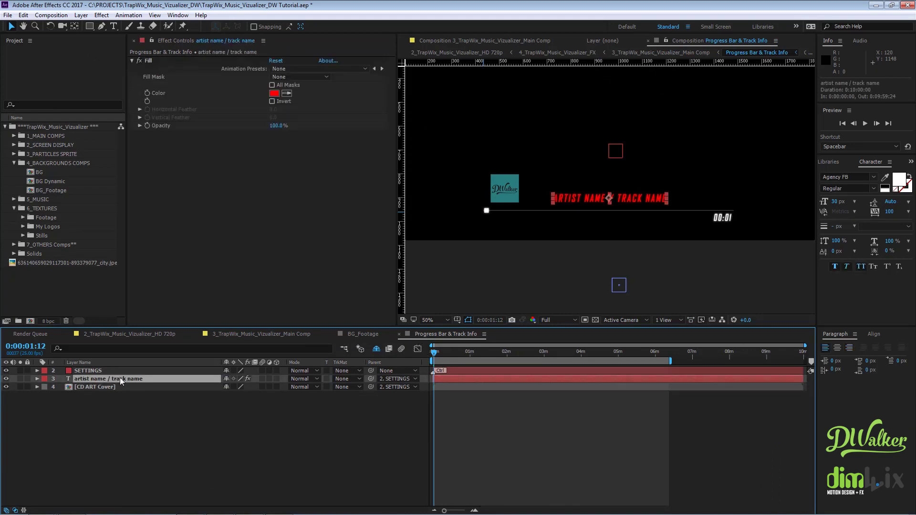
pyautogui.doubleClick(557, 198)
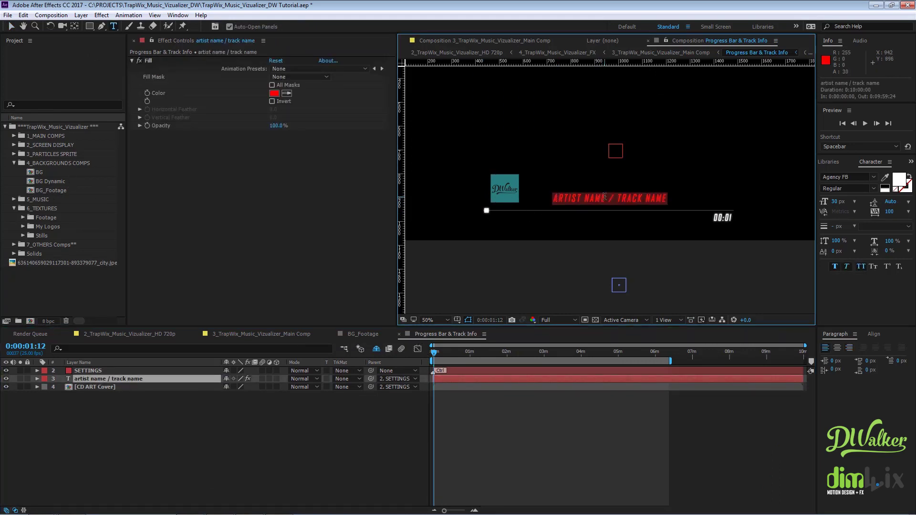
pyautogui.moveTo(605, 197); pyautogui.dragTo(534, 202)
pyautogui.write('TrapWix')
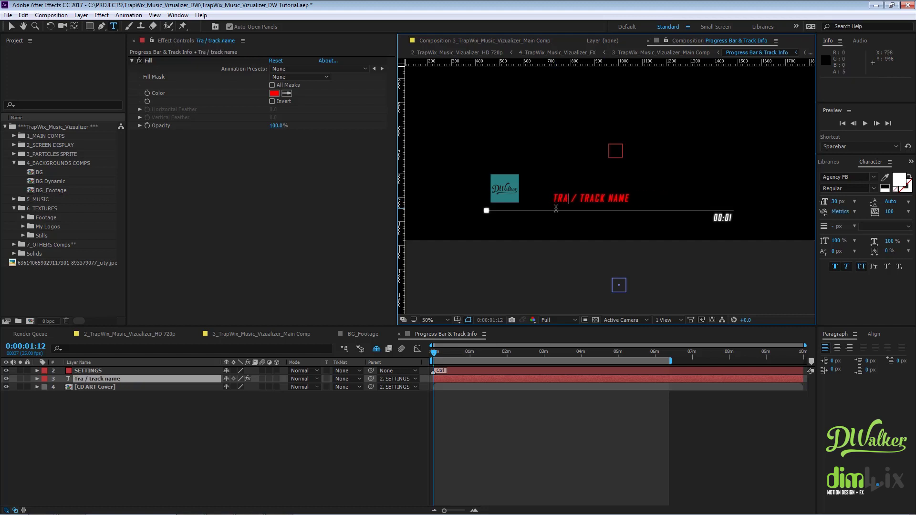
pyautogui.moveTo(600, 199); pyautogui.dragTo(663, 202)
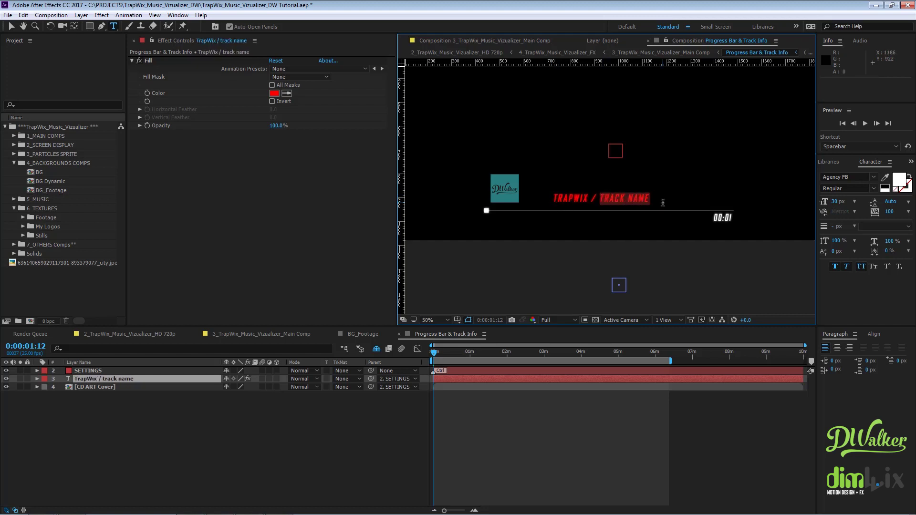
pyautogui.write('DWalker')
# - Open the CD ART Cover comp and import the 2_TrapWix_Music_Vizualizer_HD 720p (0-02-12-01) image from the Render folder
pyautogui.doubleClick(130, 387)
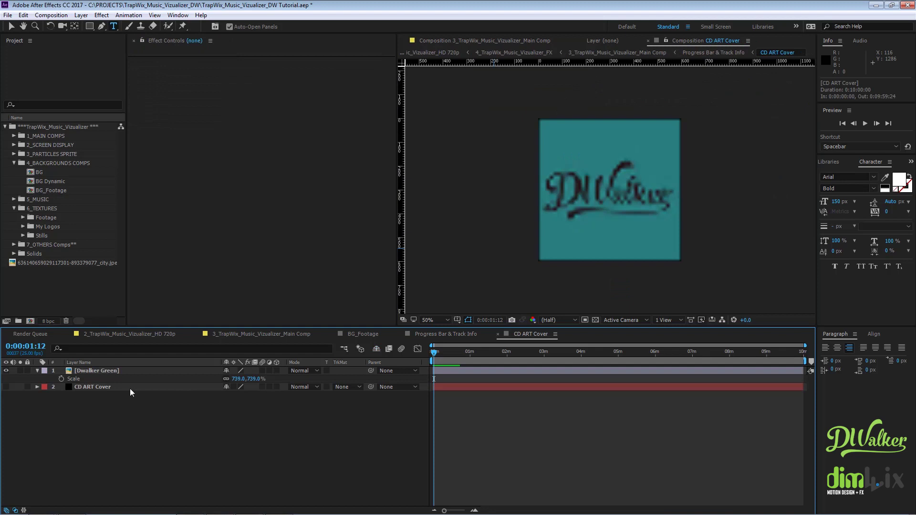
pyautogui.click(100, 370)
pyautogui.hotkey('ctrl', 'i')
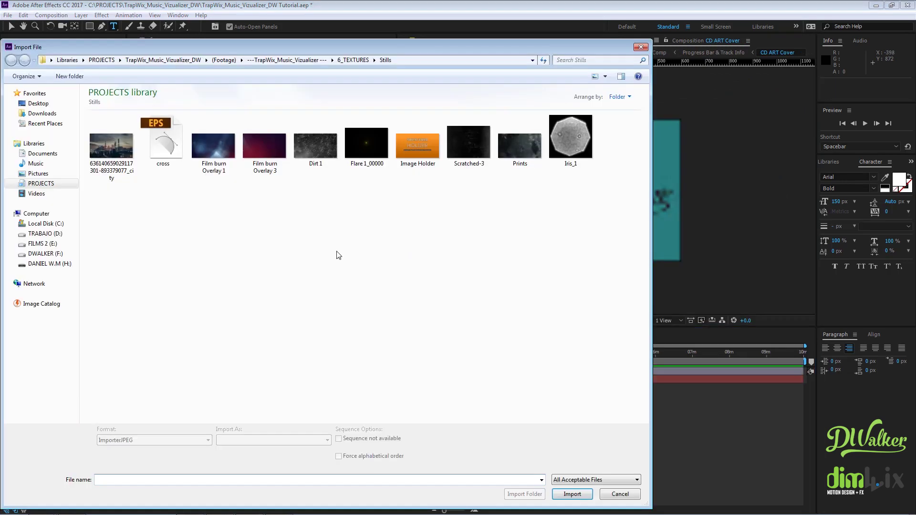
pyautogui.click(406, 60)
pyautogui.write('C:\\PROJECTS\\TrapWix_Music_Vizualizer\\Render')
pyautogui.press('Return')
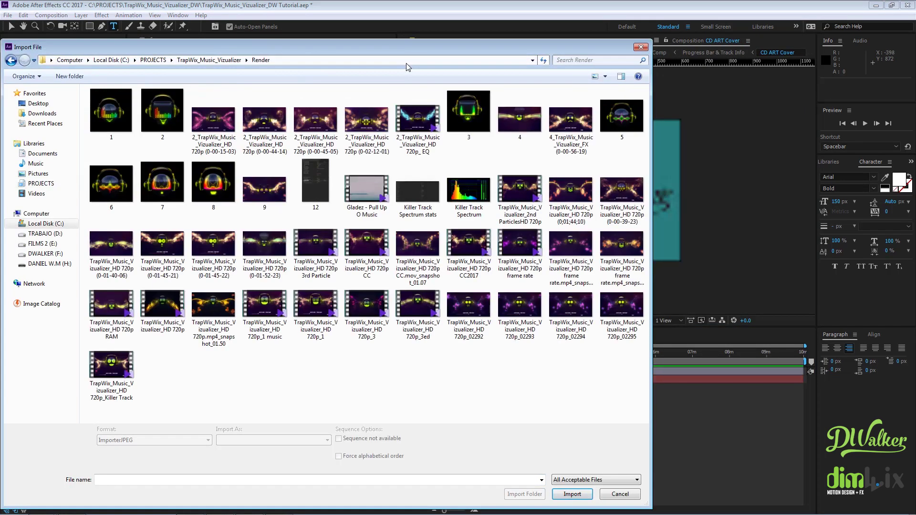
pyautogui.doubleClick(375, 130)
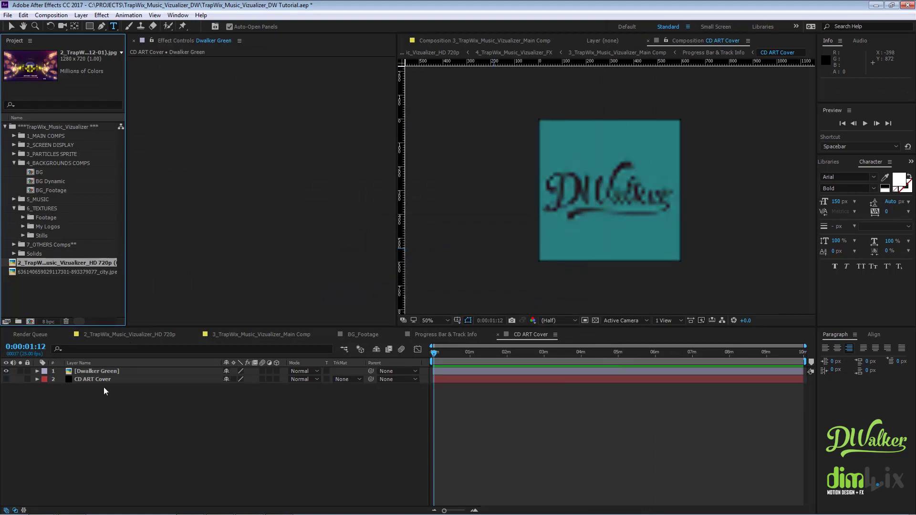
# - Replace the Dwalker Green layer with the imported image, scale it to 133% and position the robot head within the cover
pyautogui.click(102, 371)
pyautogui.moveTo(89, 264); pyautogui.dragTo(123, 371)
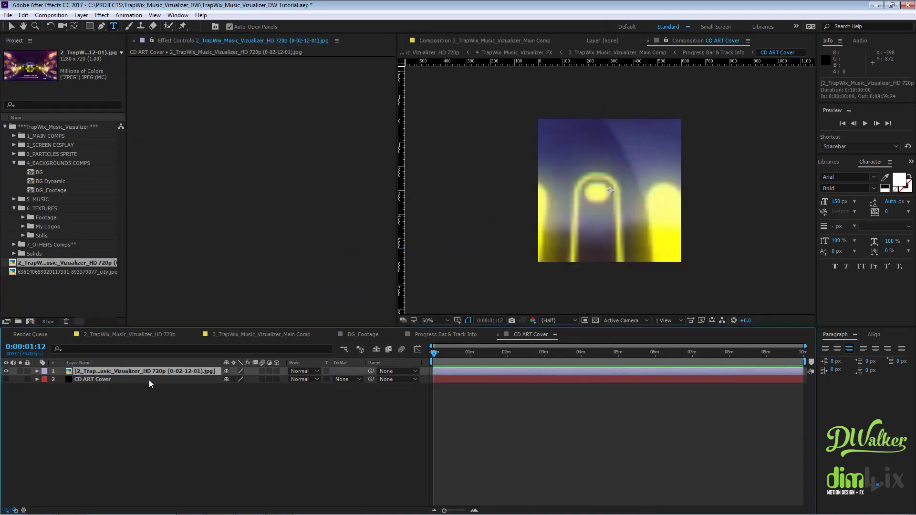
pyautogui.press('s')
pyautogui.moveTo(239, 380); pyautogui.dragTo(15, 442)
pyautogui.press('v')
pyautogui.moveTo(616, 207)
pyautogui.mouseDown()
pyautogui.moveTo(619, 195)
pyautogui.moveTo(620, 206)
pyautogui.mouseUp()
pyautogui.click(289, 501)
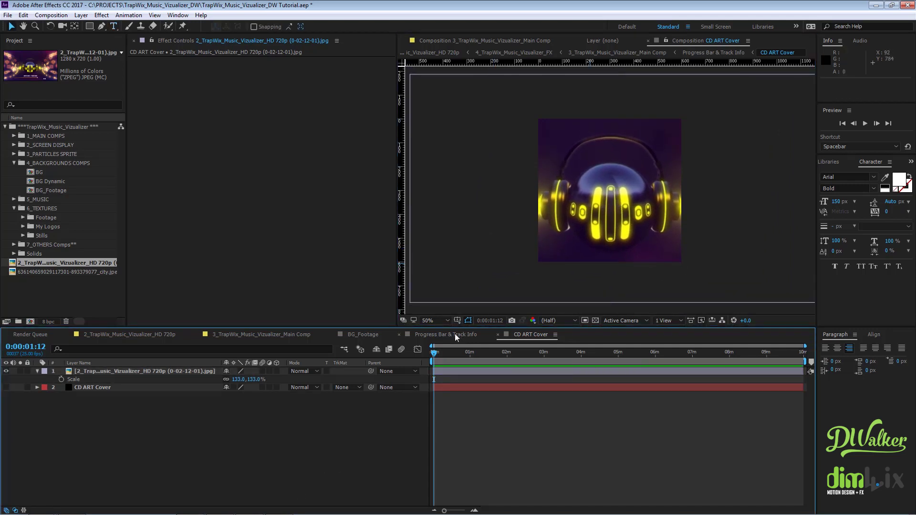
# - Close the CD ART Cover comp and return to 3_TrapWix_Music_Vizualizer_Main Comp
pyautogui.click(498, 334)
pyautogui.click(355, 440)
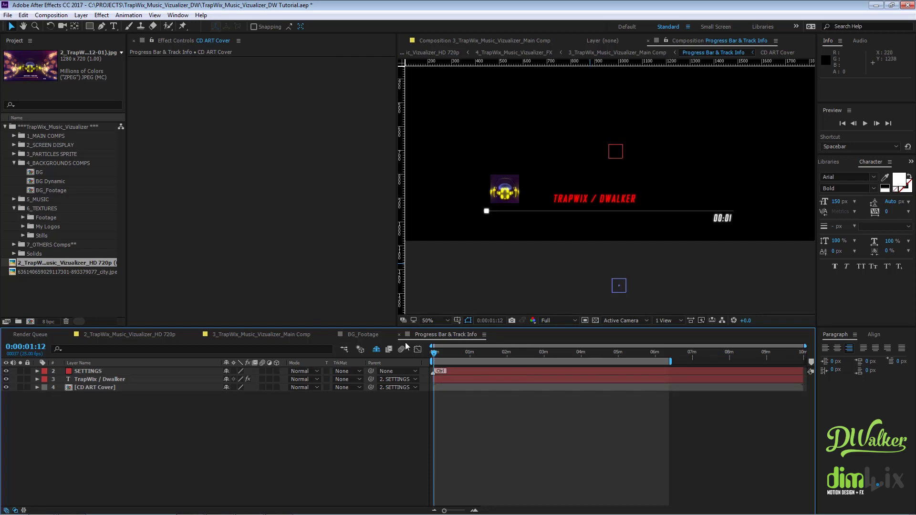
pyautogui.click(277, 336)
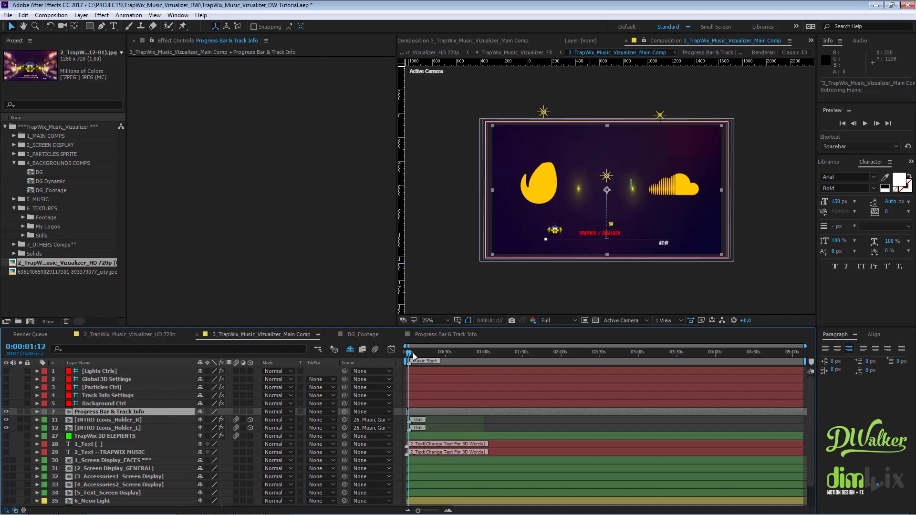
# - At 0:00:06:17, show the TrapWix 3D ELEMENTS layer and turn on PARTICLE 4 in Particles Ctrl
pyautogui.click(415, 354)
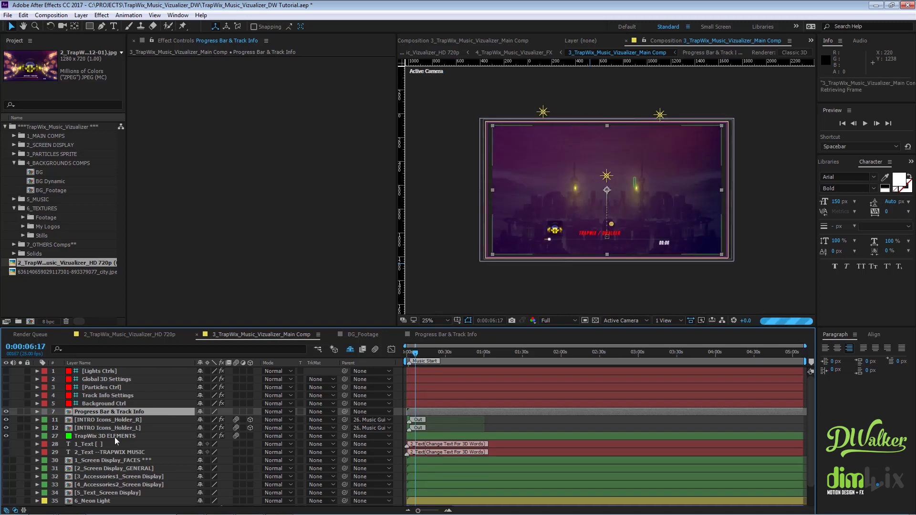
pyautogui.click(114, 437)
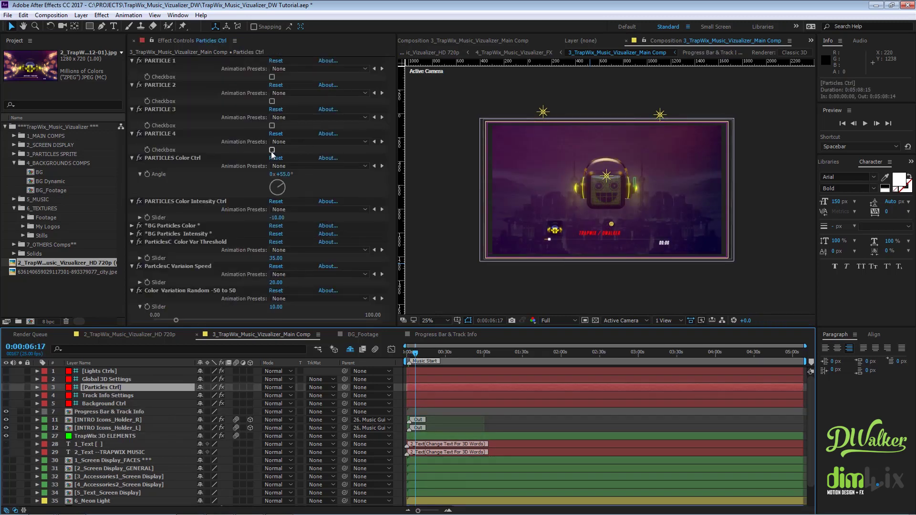
pyautogui.click(272, 151)
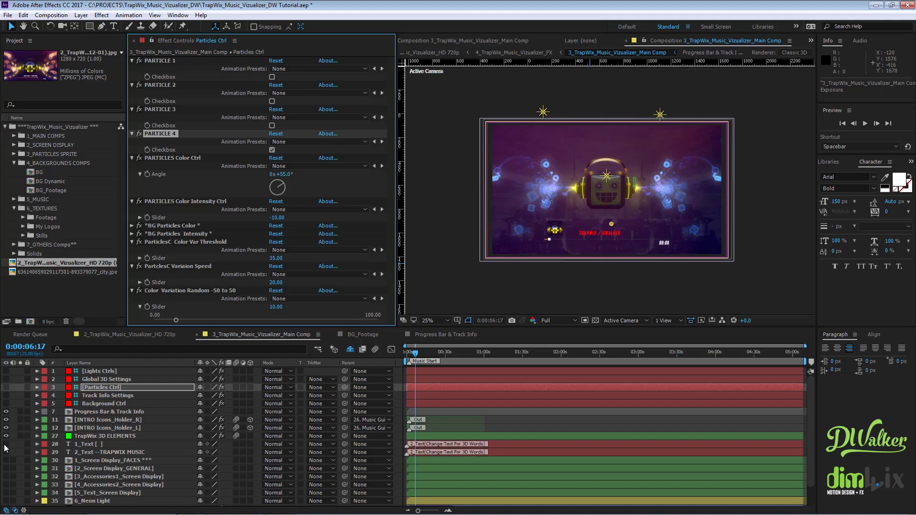
# - In Track Info Settings, set Track & Artist Name Color to yellow-green and Progress Bar Color to AEFF00
pyautogui.click(101, 395)
pyautogui.click(99, 372)
pyautogui.click(103, 396)
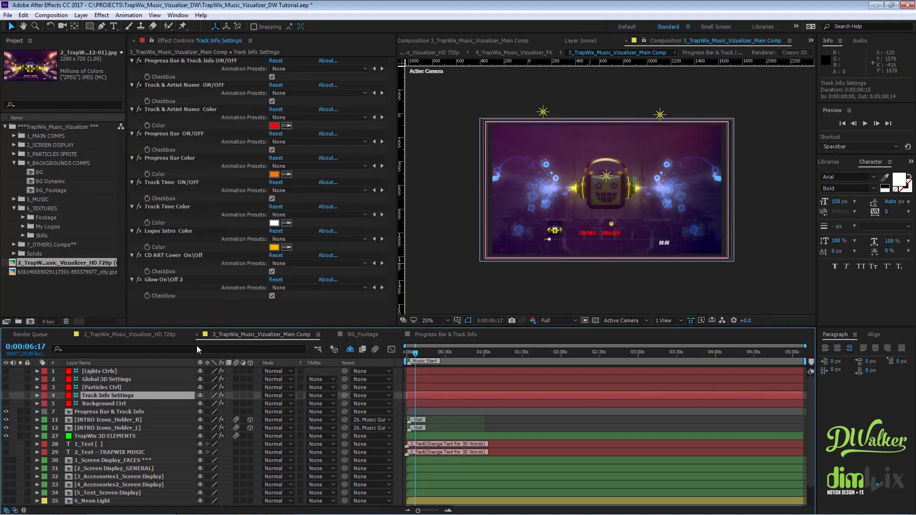
pyautogui.click(274, 126)
pyautogui.click(684, 338)
pyautogui.click(755, 293)
pyautogui.click(274, 126)
pyautogui.moveTo(683, 351); pyautogui.dragTo(684, 382)
pyautogui.click(757, 293)
pyautogui.click(274, 175)
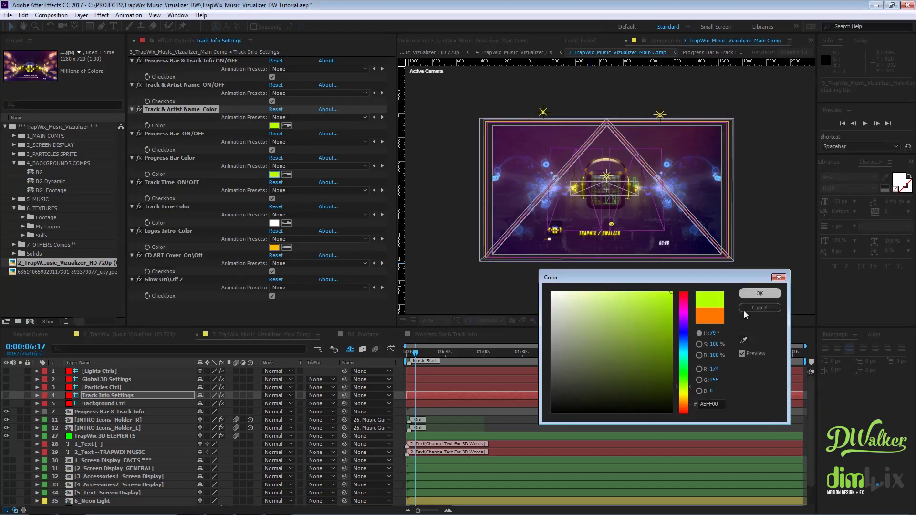
pyautogui.click(759, 292)
# - In the Progress Bar & Track Info comp, shift the TrapWix / Dwalker text rightward to center it above the progress bar
pyautogui.click(439, 334)
pyautogui.moveTo(621, 198); pyautogui.dragTo(647, 199)
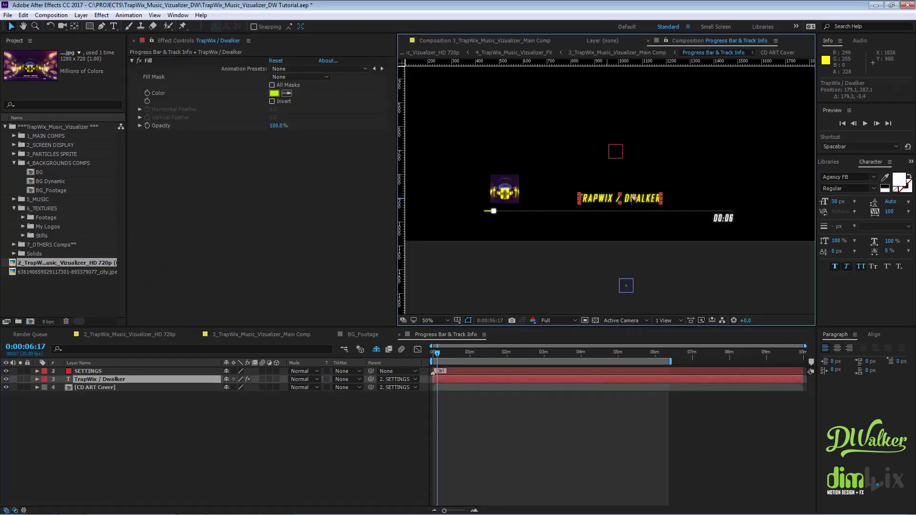